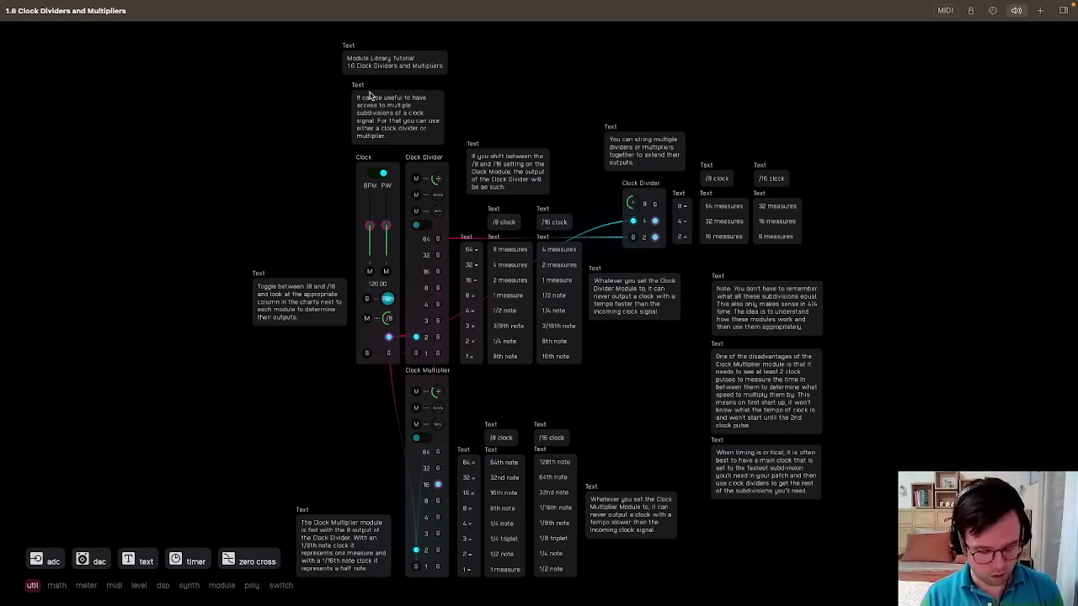
- Zoom in on the 120 BPM Clock, Clock Divider and its 64-to-8-measures chart
{"action": "scroll", "coordinate": [370, 76], "scroll_direction": "up", "scroll_amount": 2}
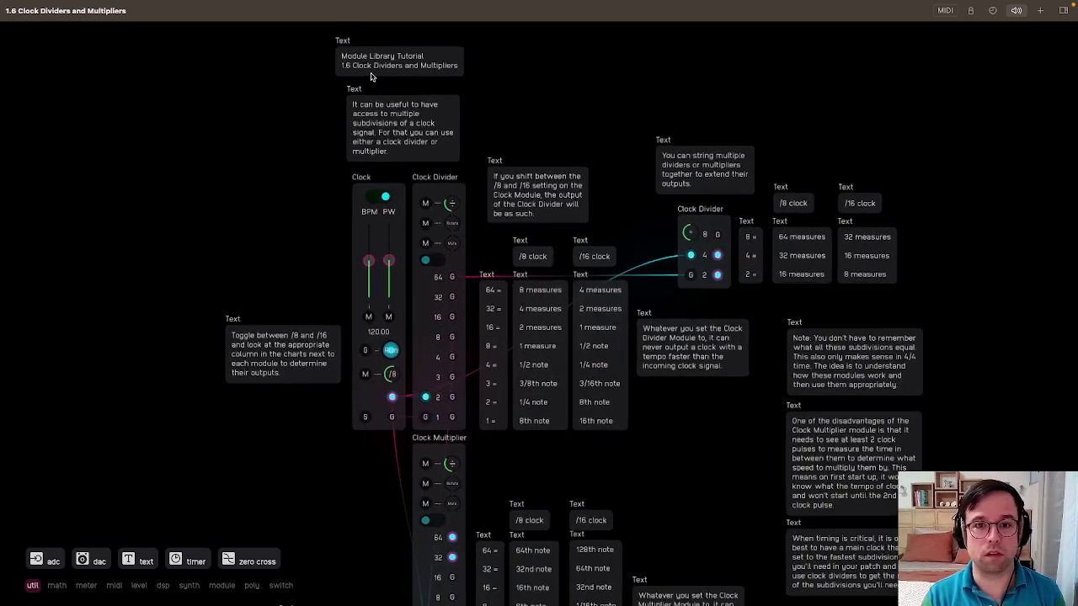
{"action": "scroll", "coordinate": [371, 75], "scroll_direction": "up", "scroll_amount": 2}
{"action": "scroll", "coordinate": [562, 109], "scroll_direction": "up", "scroll_amount": 1}
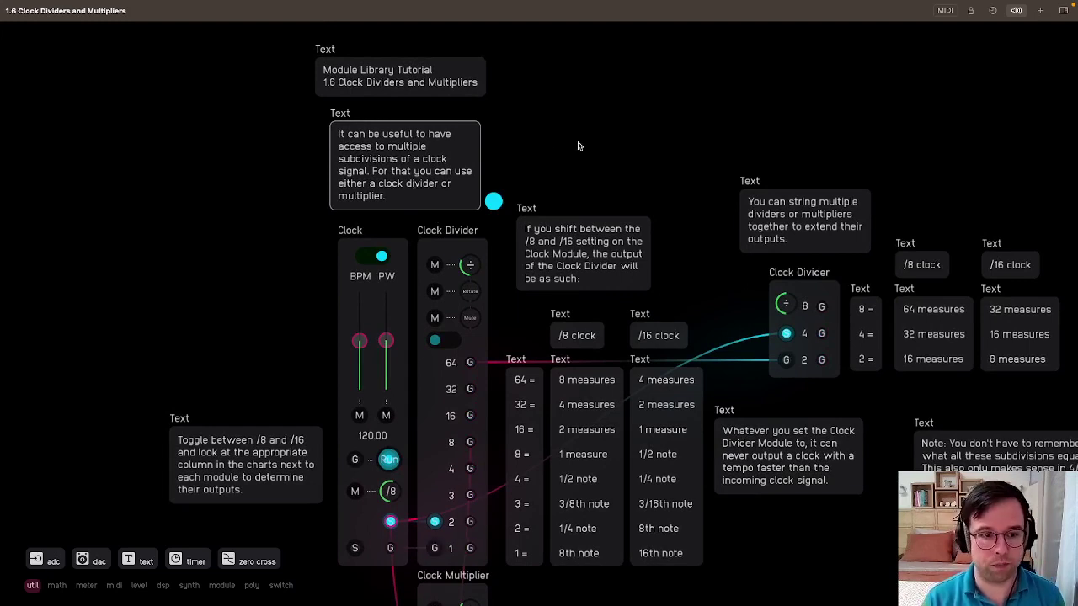
{"action": "scroll", "coordinate": [578, 160], "scroll_direction": "down", "scroll_amount": 3}
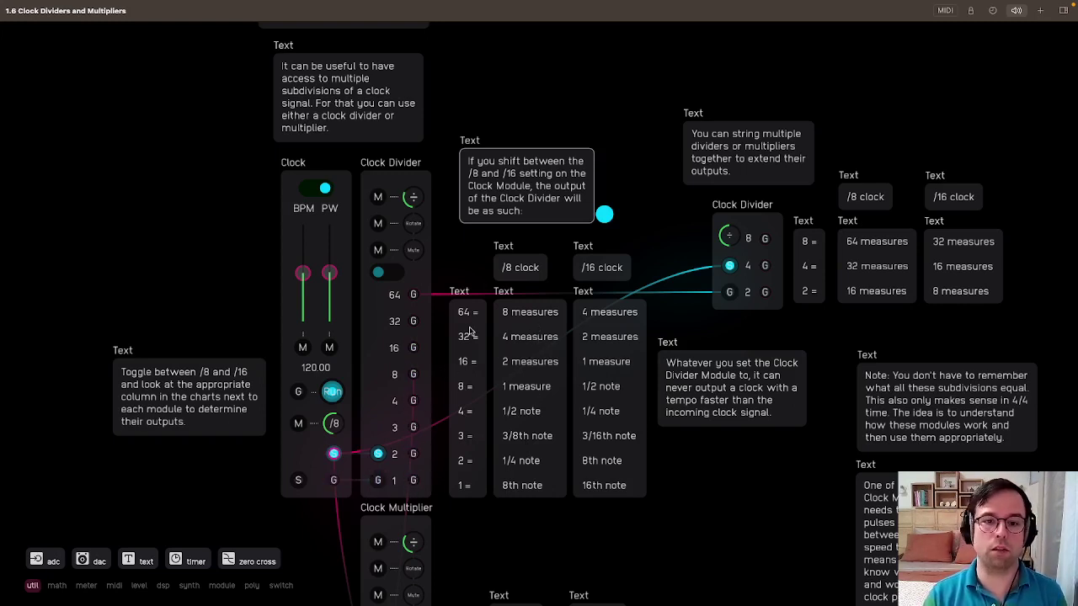
- Switch the Clock from /8 to /16, pointing out the chart's /16 column and toggle note
{"action": "left_click_drag", "start_coordinate": [456, 299], "coordinate": [446, 260]}
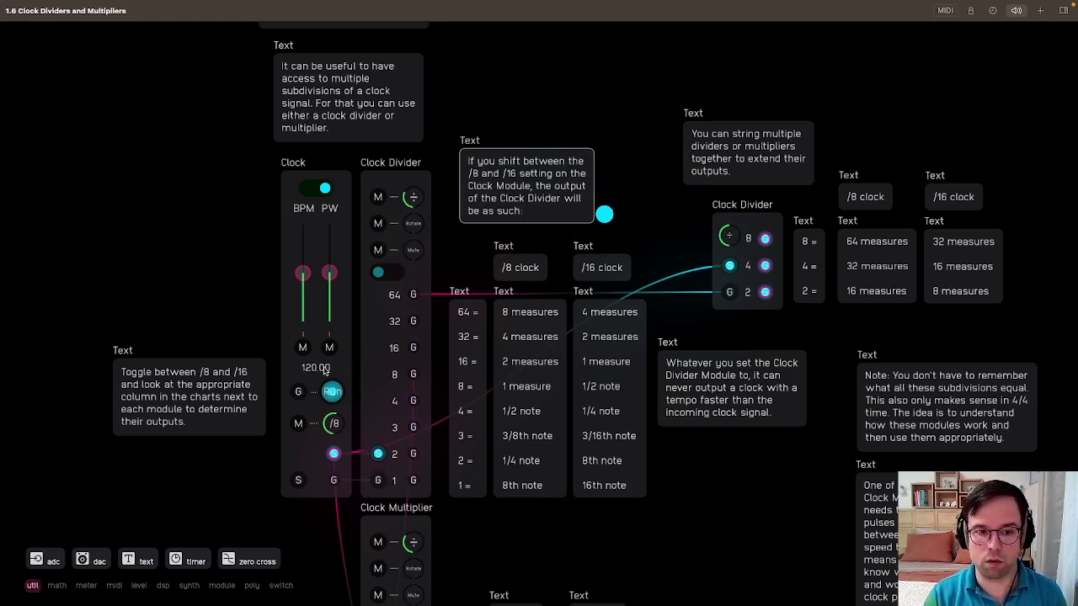
{"action": "left_click", "coordinate": [335, 420]}
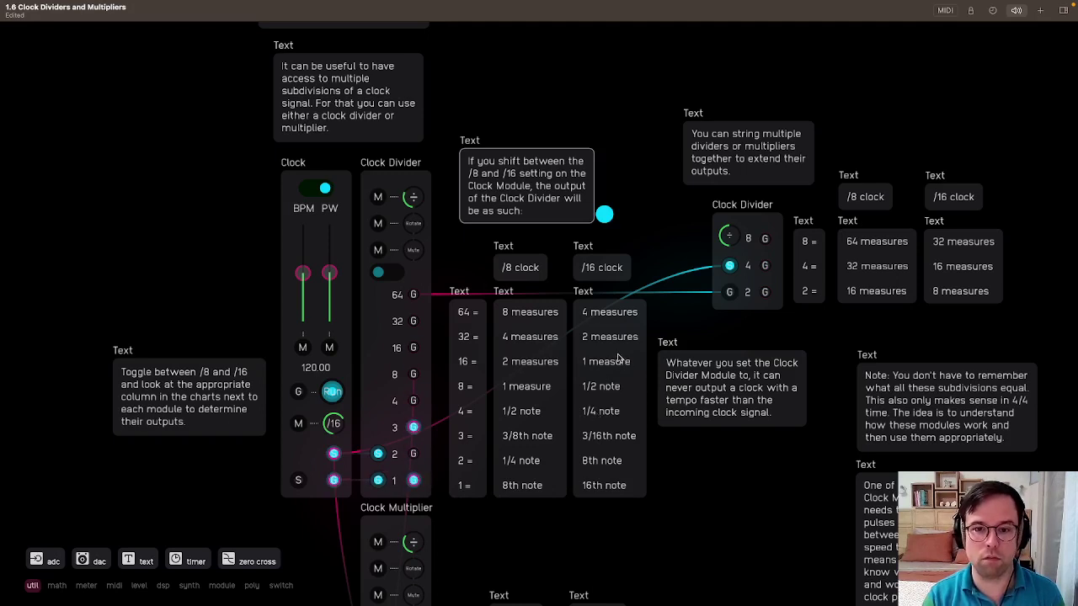
{"action": "left_click", "coordinate": [599, 311]}
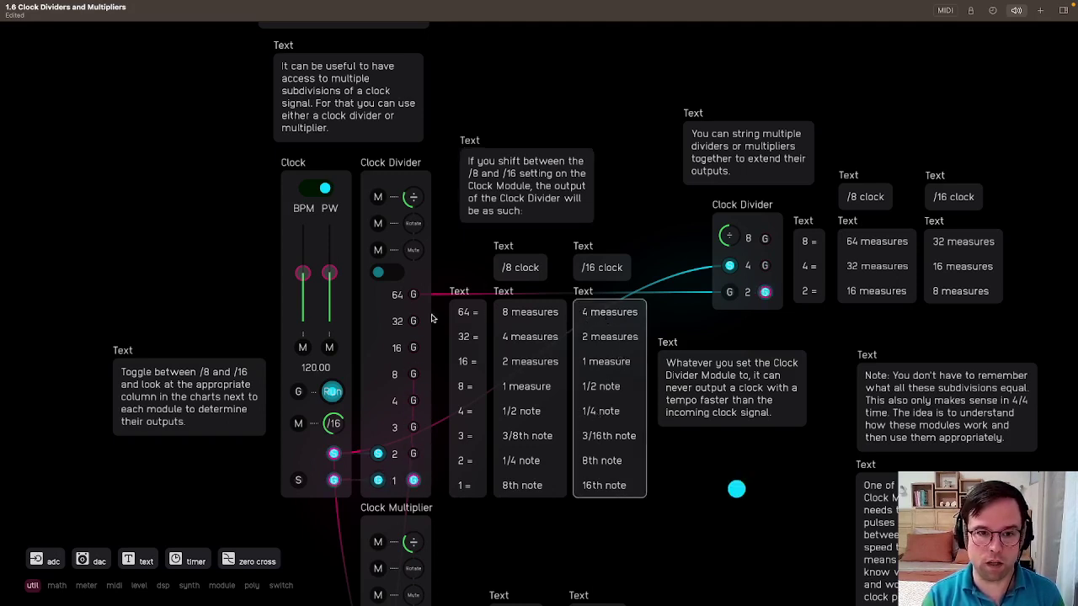
{"action": "left_click_drag", "start_coordinate": [413, 294], "coordinate": [668, 327]}
{"action": "left_click", "coordinate": [179, 403]}
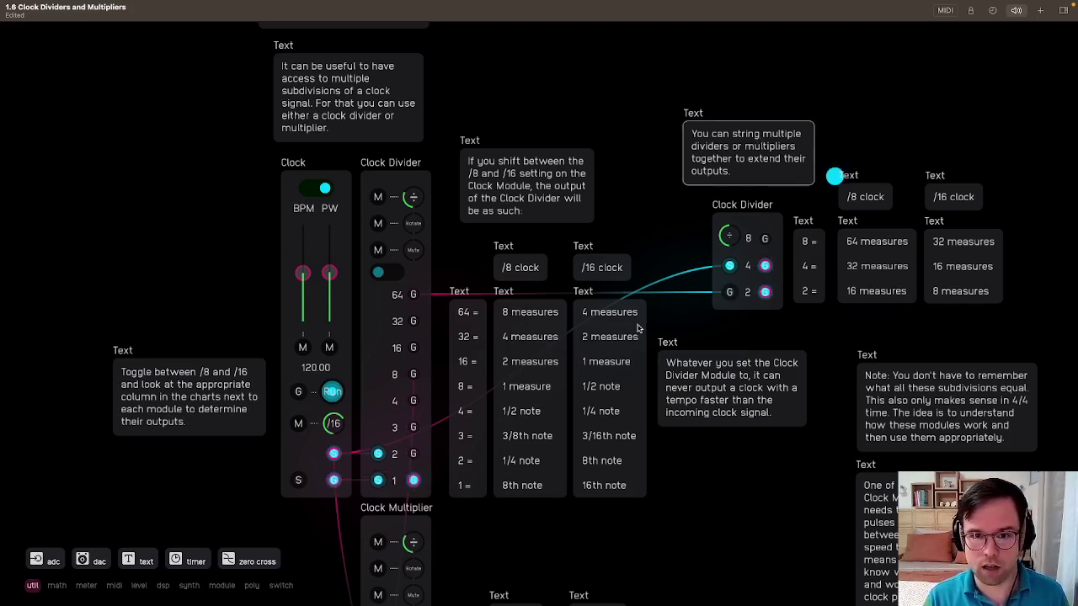
- Return the Clock to /8 and point out the chained divider's 64/32/16 measures chart
{"action": "left_click", "coordinate": [334, 424]}
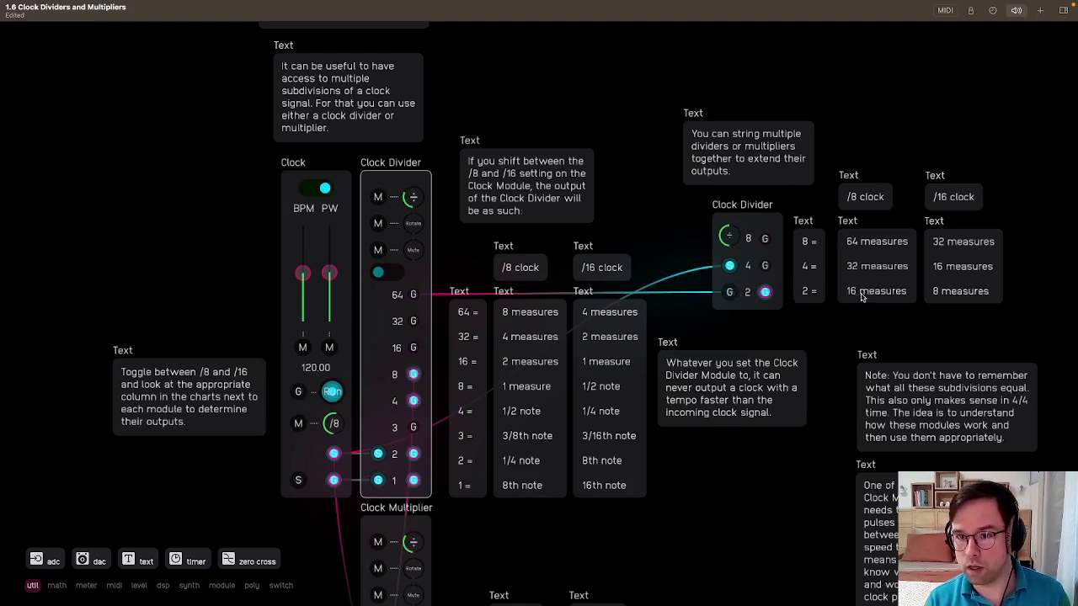
{"action": "left_click", "coordinate": [867, 295]}
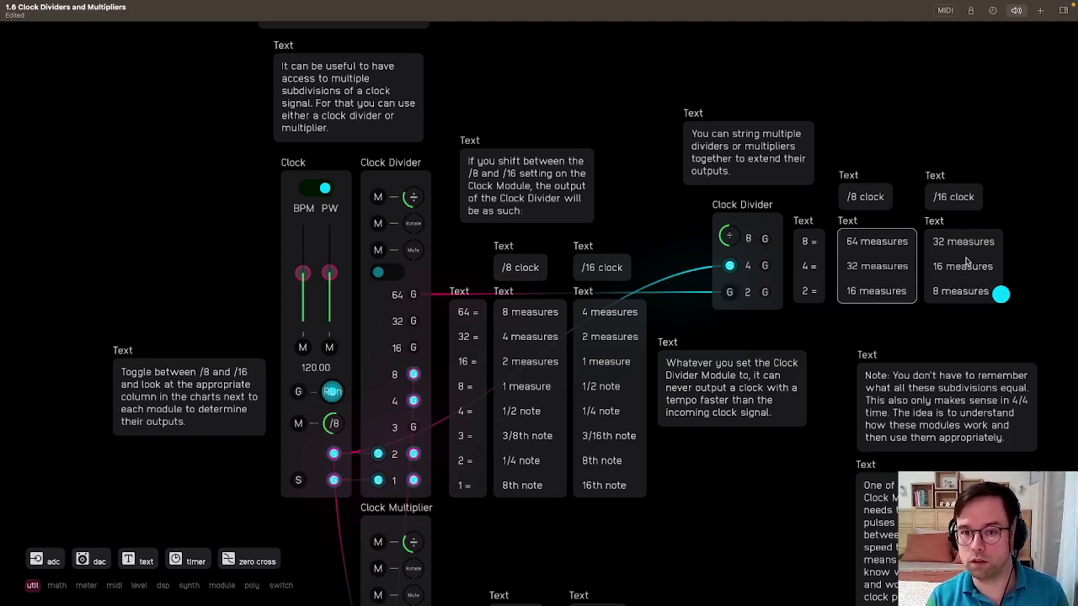
{"action": "scroll", "coordinate": [676, 250], "scroll_direction": "right", "scroll_amount": 3}
{"action": "scroll", "coordinate": [676, 250], "scroll_direction": "down", "scroll_amount": 1}
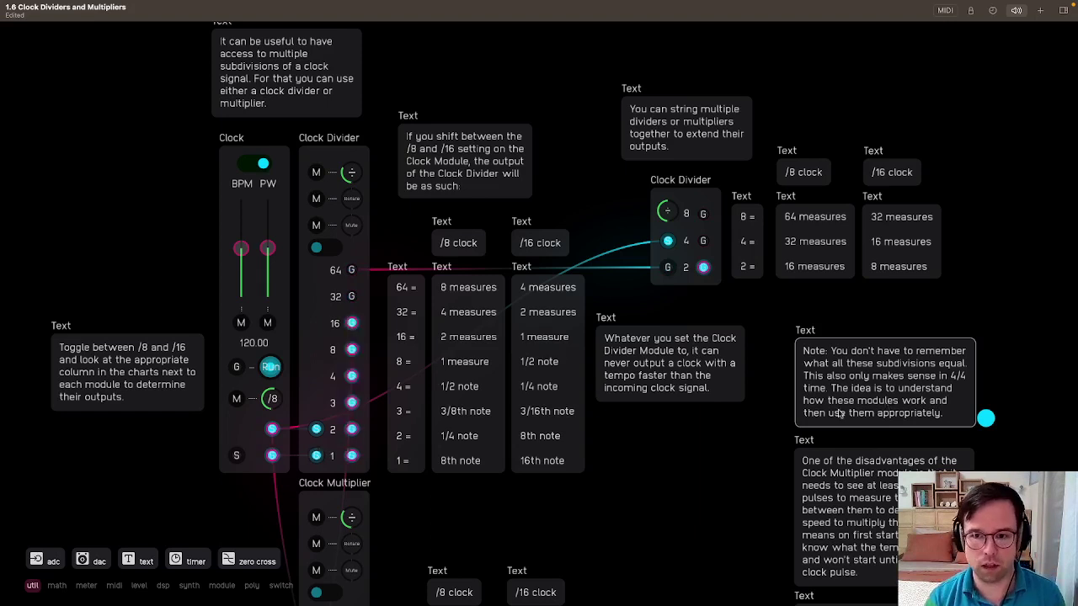
- Demonstrate patching the Clock Divider's 8 output into the Clock Multiplier
{"action": "scroll", "coordinate": [740, 338], "scroll_direction": "down", "scroll_amount": 3}
{"action": "scroll", "coordinate": [741, 337], "scroll_direction": "down", "scroll_amount": 2}
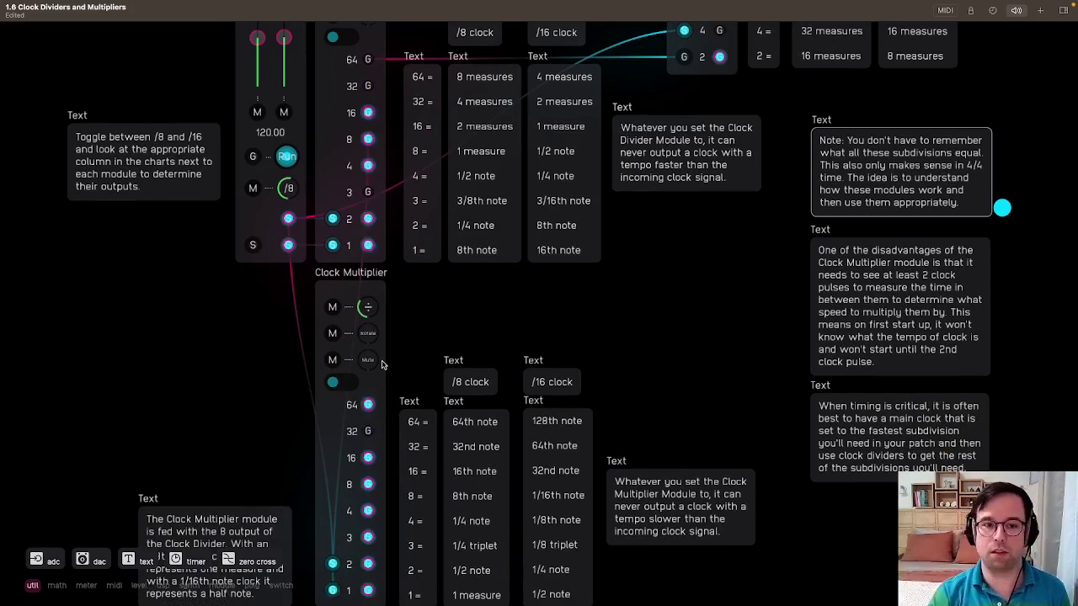
{"action": "scroll", "coordinate": [680, 281], "scroll_direction": "down", "scroll_amount": 1}
{"action": "scroll", "coordinate": [680, 280], "scroll_direction": "down", "scroll_amount": 1}
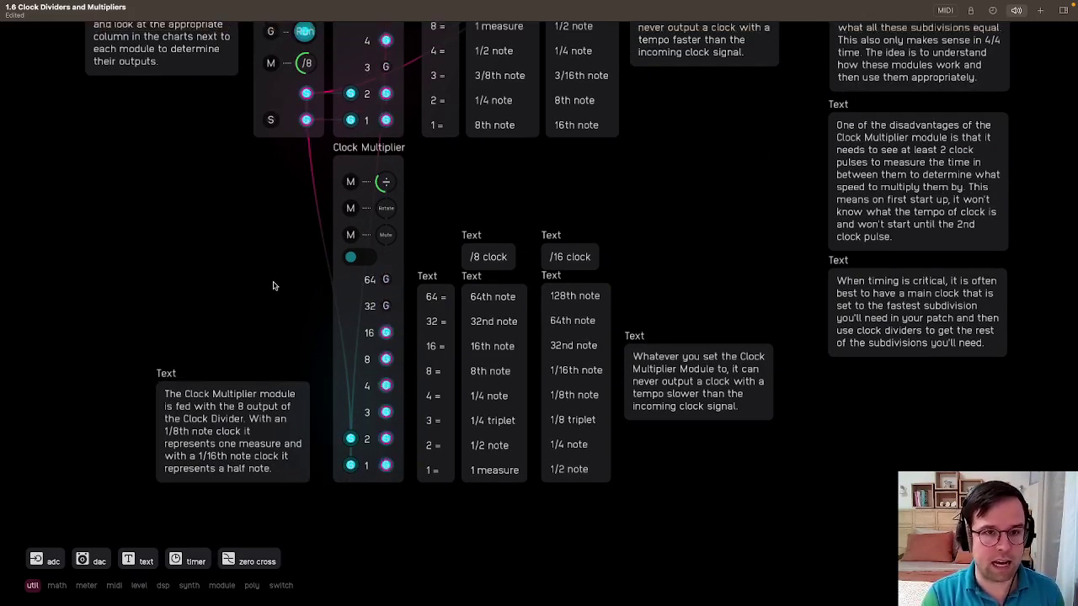
{"action": "scroll", "coordinate": [272, 283], "scroll_direction": "up", "scroll_amount": 2}
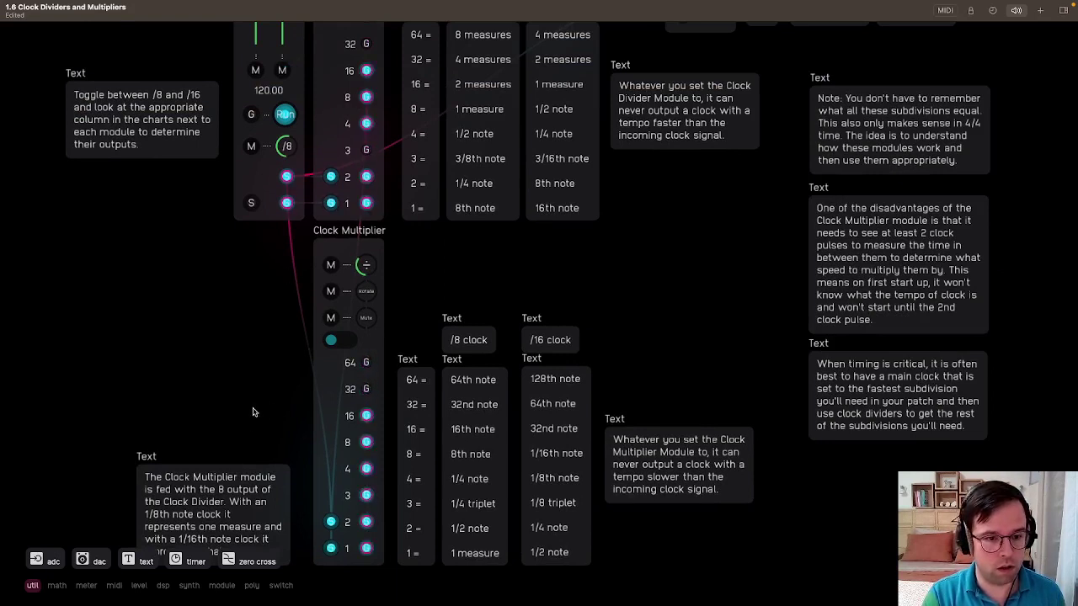
{"action": "scroll", "coordinate": [267, 373], "scroll_direction": "down", "scroll_amount": 1}
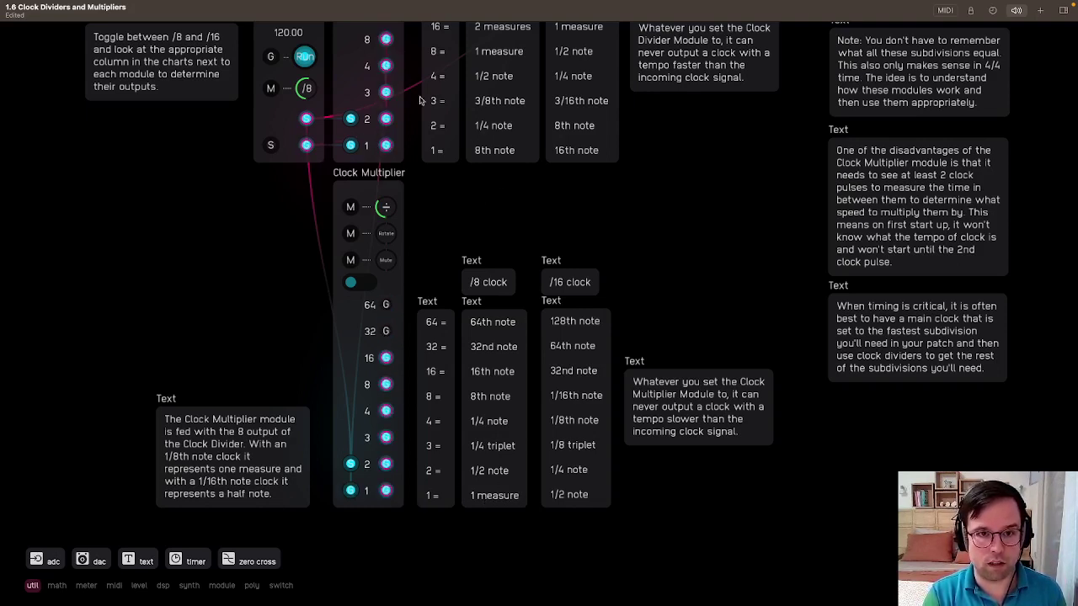
{"action": "left_click_drag", "start_coordinate": [386, 39], "coordinate": [457, 512]}
- Pan to the Clock Multiplier's /8 and /16 subdivision charts and notes
{"action": "scroll", "coordinate": [492, 230], "scroll_direction": "up", "scroll_amount": 2}
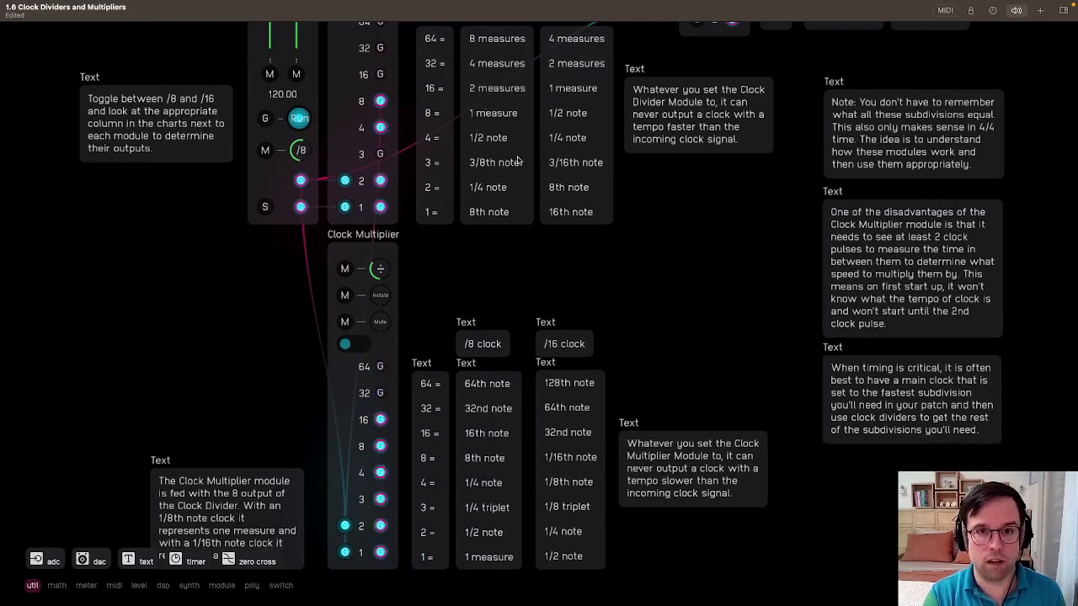
{"action": "scroll", "coordinate": [493, 99], "scroll_direction": "up", "scroll_amount": 3}
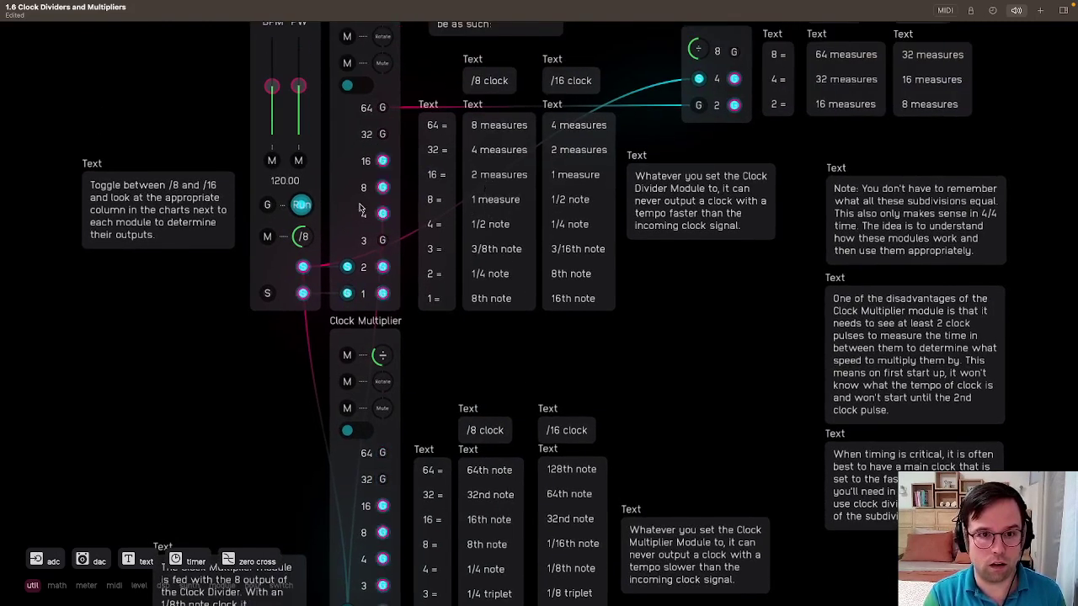
{"action": "scroll", "coordinate": [500, 278], "scroll_direction": "down", "scroll_amount": 3}
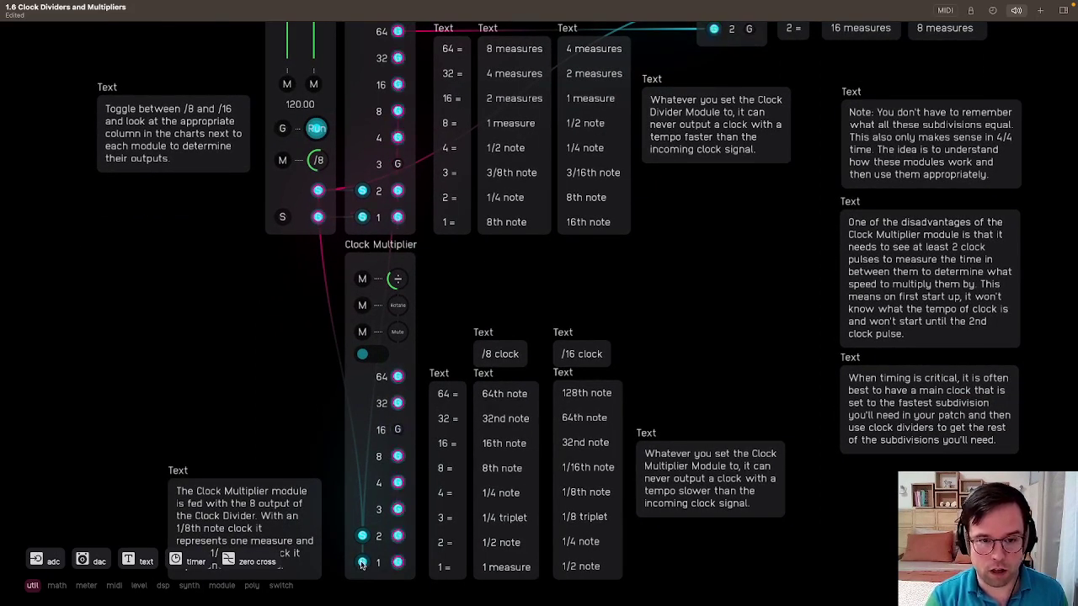
{"action": "scroll", "coordinate": [332, 530], "scroll_direction": "down", "scroll_amount": 3}
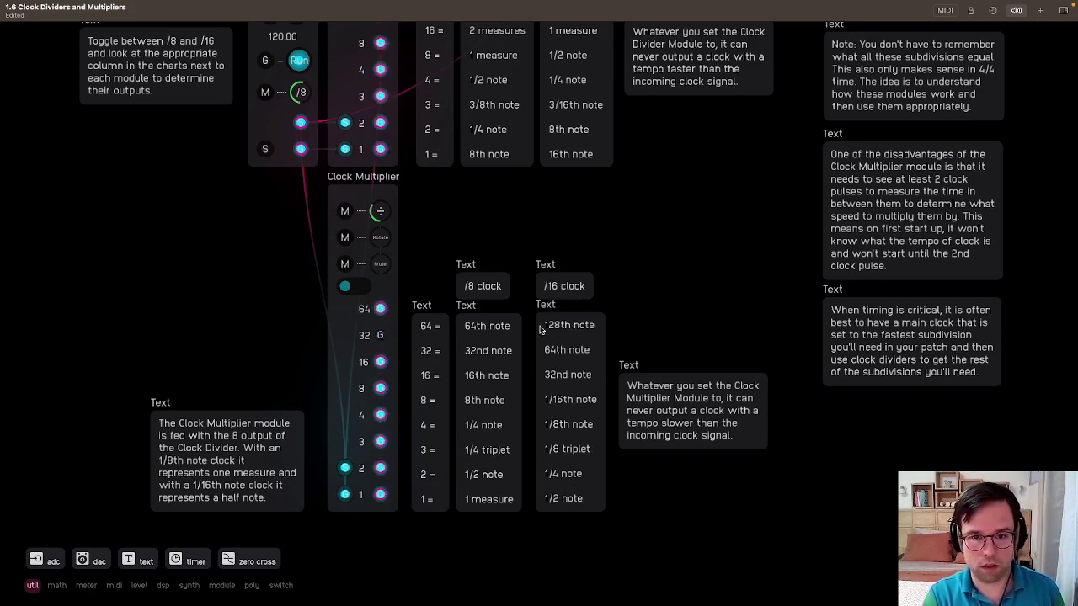
{"action": "left_click_drag", "start_coordinate": [668, 328], "coordinate": [545, 373]}
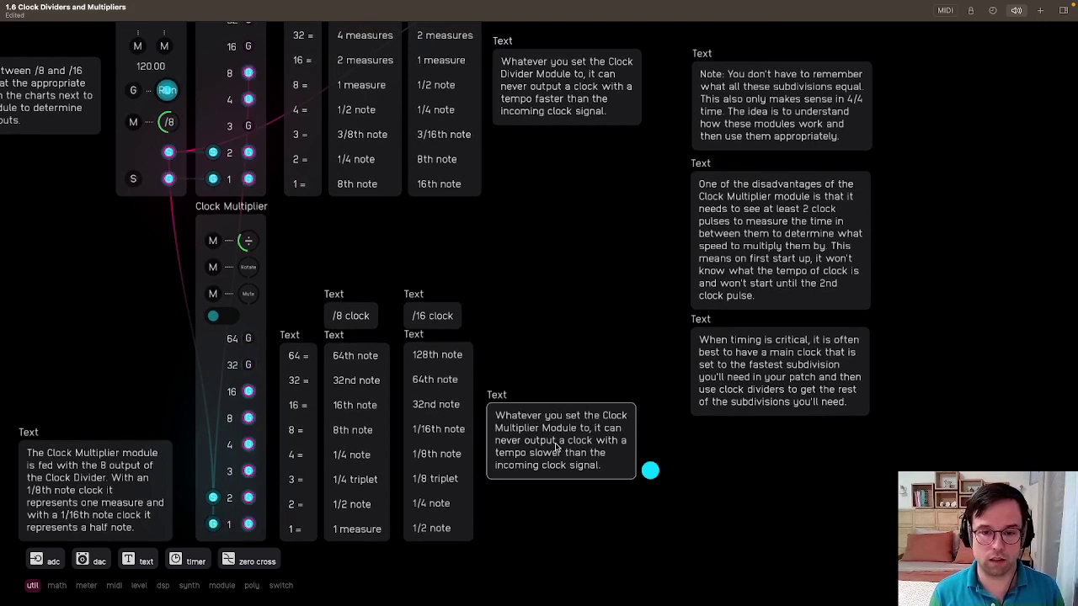
{"action": "scroll", "coordinate": [566, 211], "scroll_direction": "up", "scroll_amount": 2}
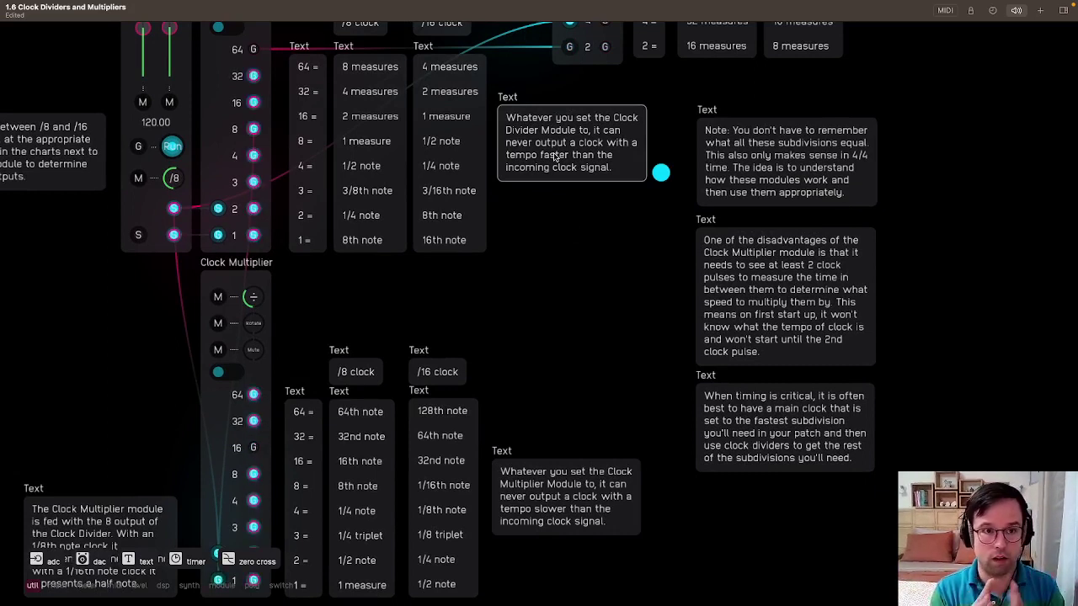
{"action": "scroll", "coordinate": [561, 279], "scroll_direction": "right", "scroll_amount": 3}
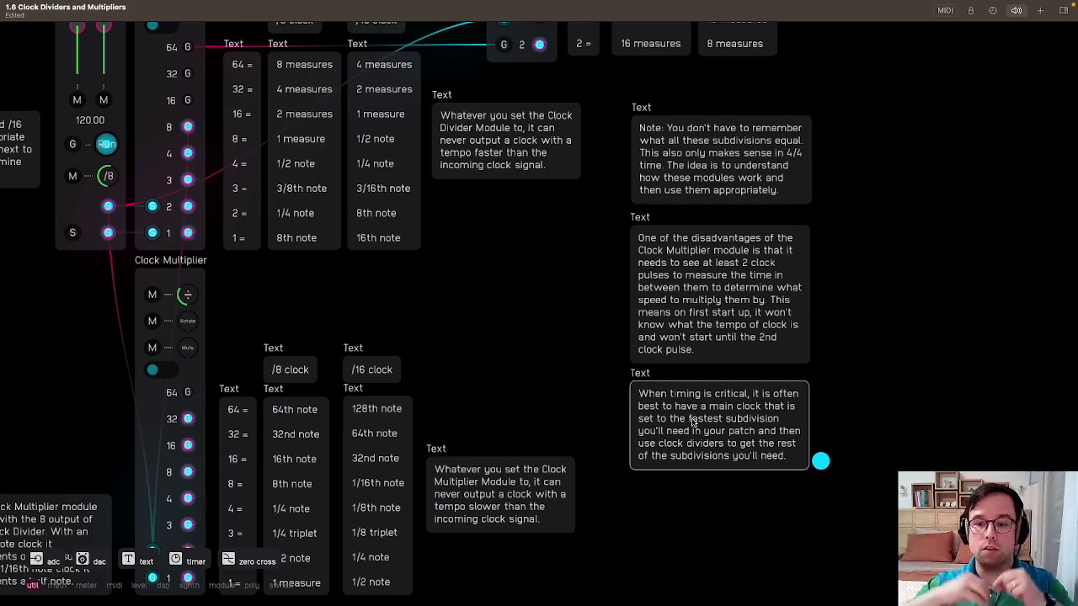
- Return to the Clock and step its note division to /32
{"action": "scroll", "coordinate": [547, 350], "scroll_direction": "up", "scroll_amount": 5}
{"action": "scroll", "coordinate": [547, 350], "scroll_direction": "left", "scroll_amount": 5}
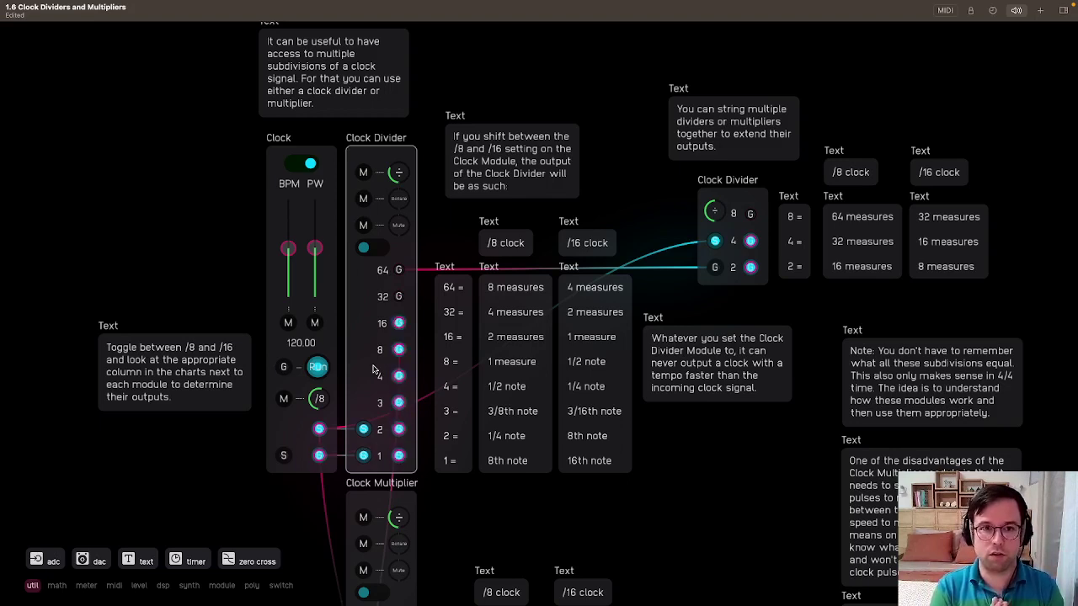
{"action": "left_click", "coordinate": [319, 398]}
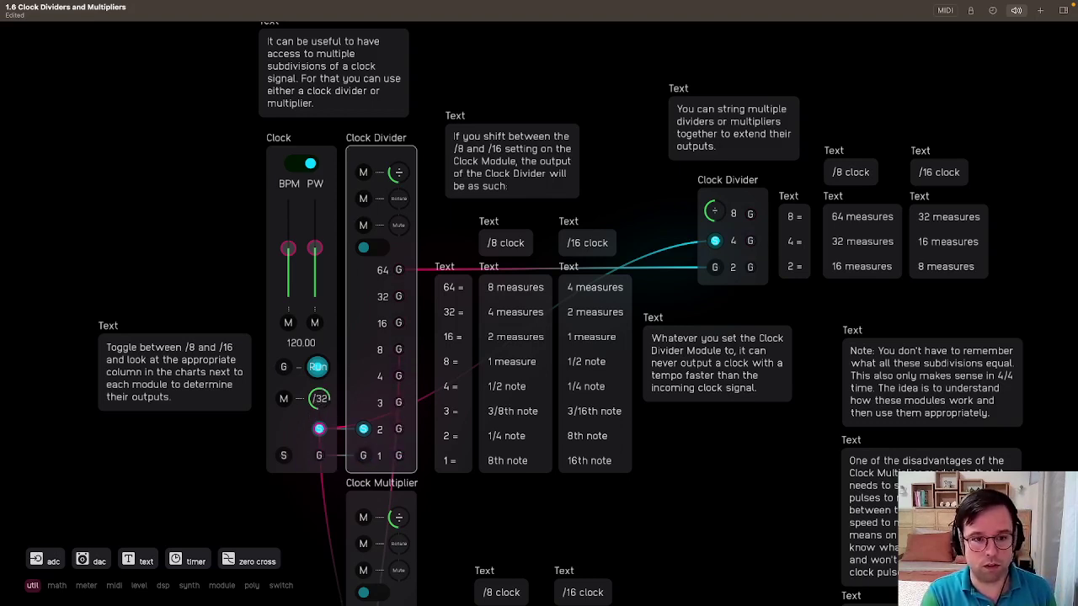
{"action": "left_click", "coordinate": [318, 398]}
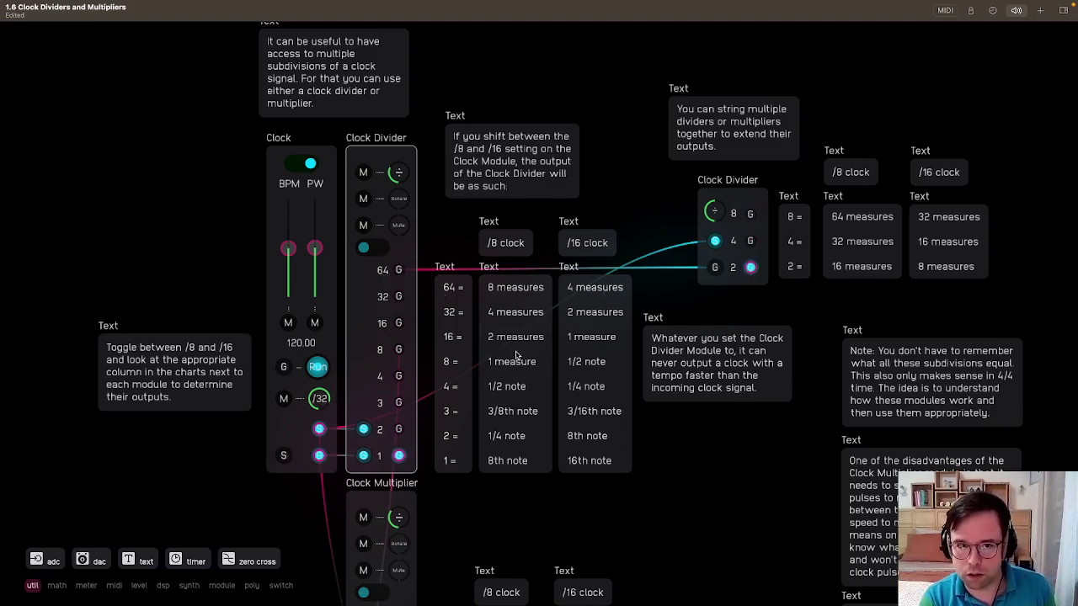
{"action": "key", "text": "super+d"}
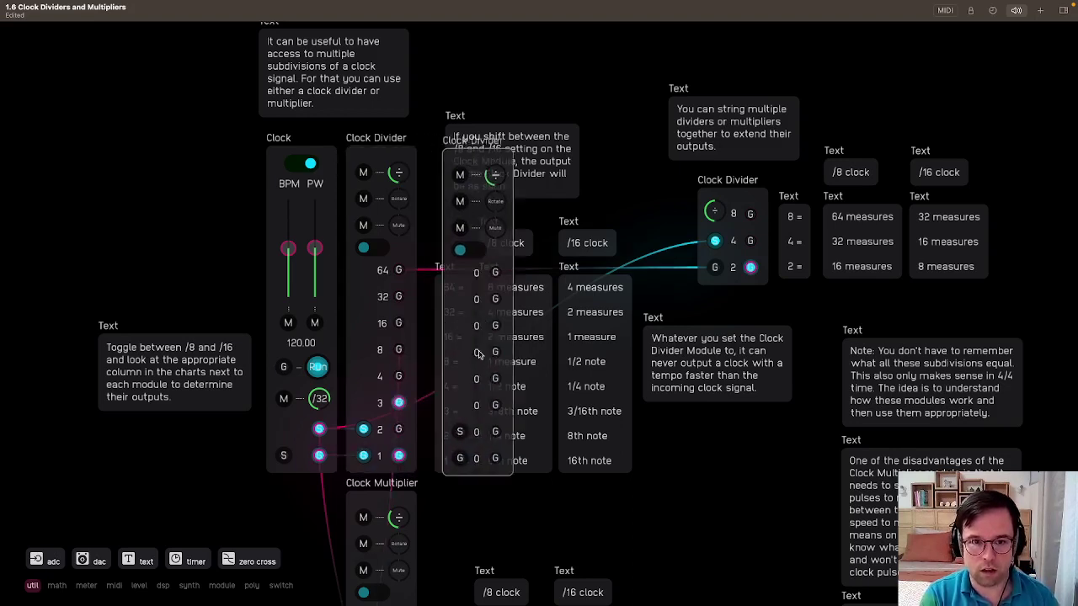
{"action": "mouse_move", "coordinate": [433, 362]}
{"action": "left_mouse_down"}
{"action": "mouse_move", "coordinate": [470, 362]}
{"action": "mouse_move", "coordinate": [420, 353]}
{"action": "left_mouse_up"}
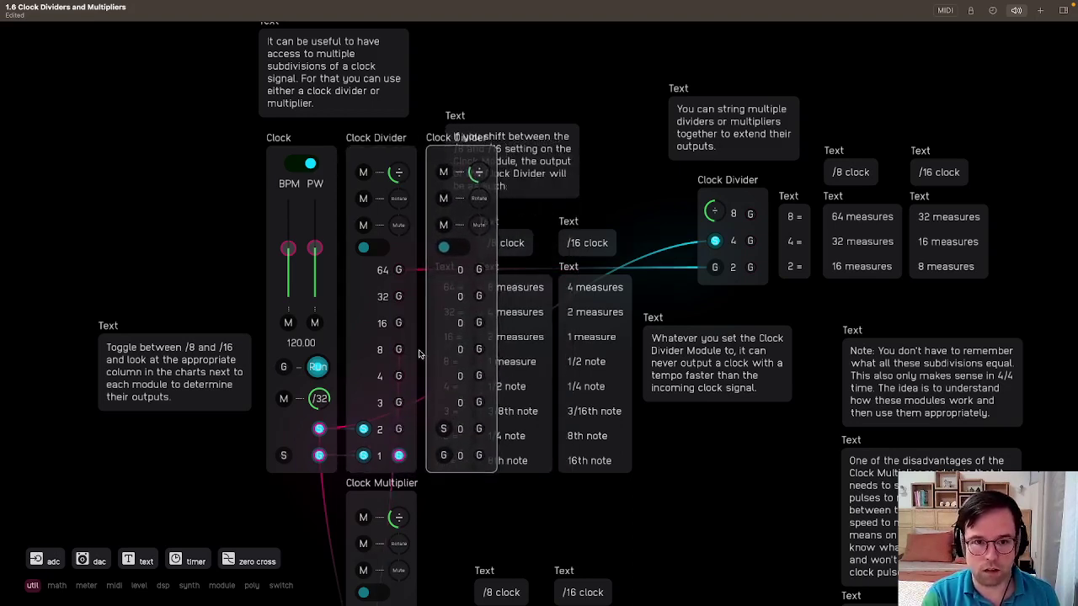
{"action": "left_click_drag", "start_coordinate": [400, 408], "coordinate": [418, 478]}
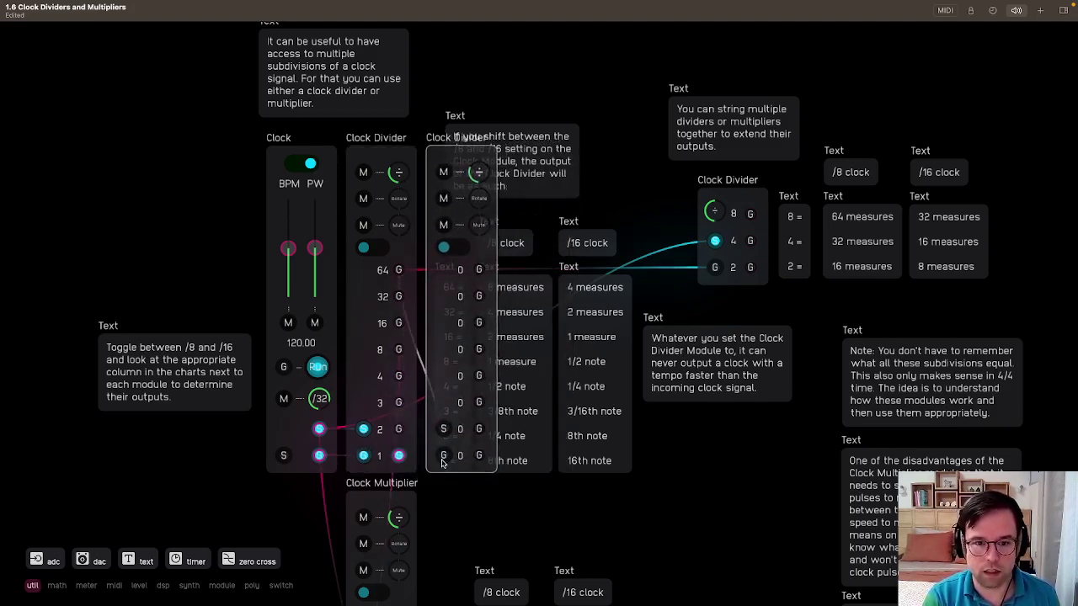
{"action": "left_click_drag", "start_coordinate": [441, 430], "coordinate": [652, 404]}
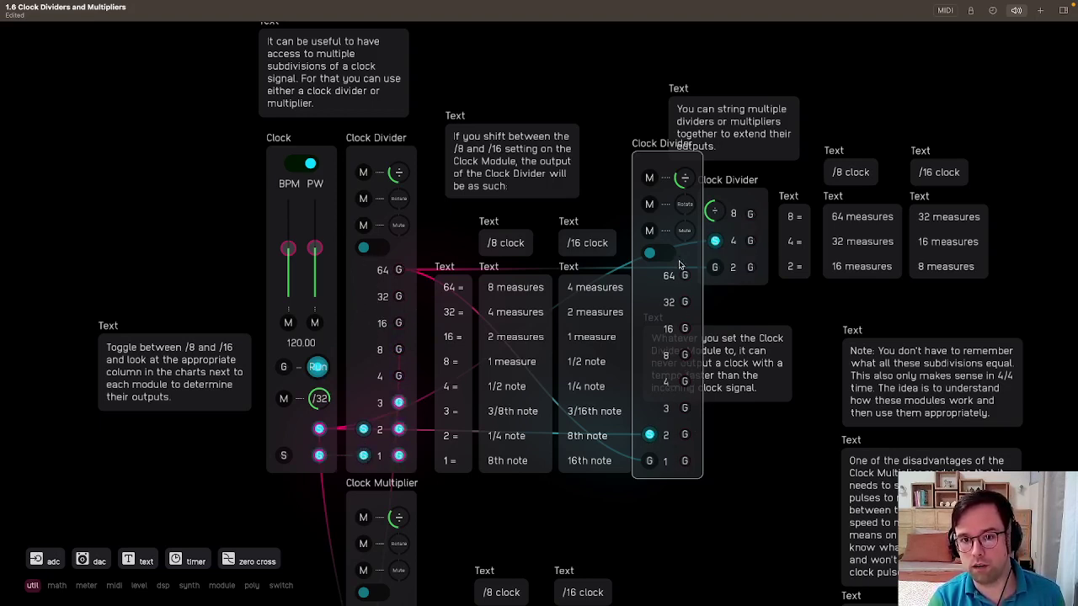
{"action": "key", "text": "BackSpace"}
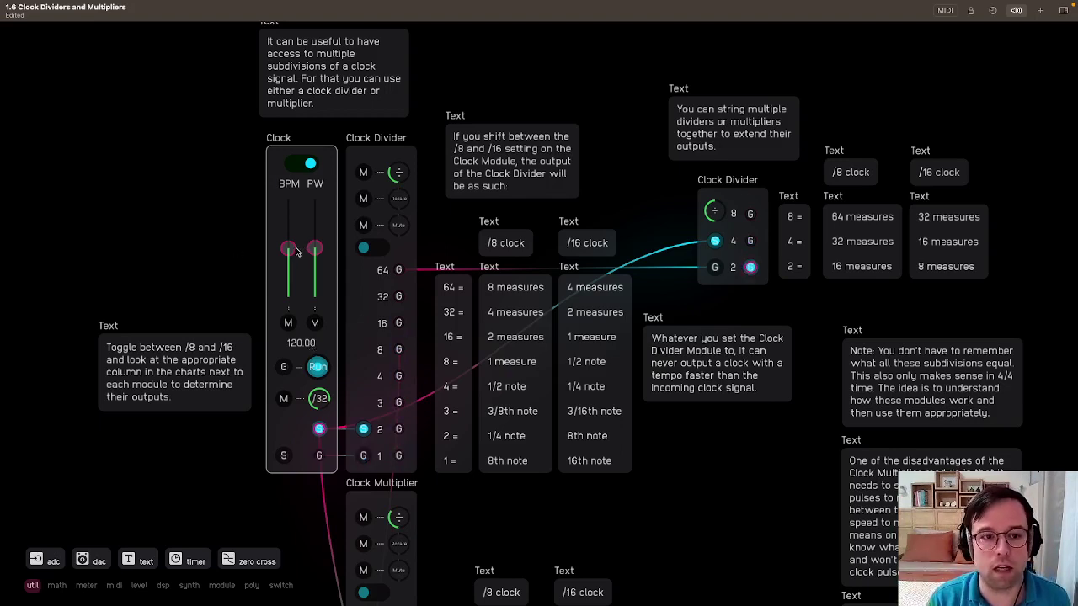
{"action": "mouse_move", "coordinate": [288, 249]}
{"action": "left_mouse_down"}
{"action": "mouse_move", "coordinate": [288, 276]}
{"action": "mouse_move", "coordinate": [289, 251]}
{"action": "left_mouse_up"}
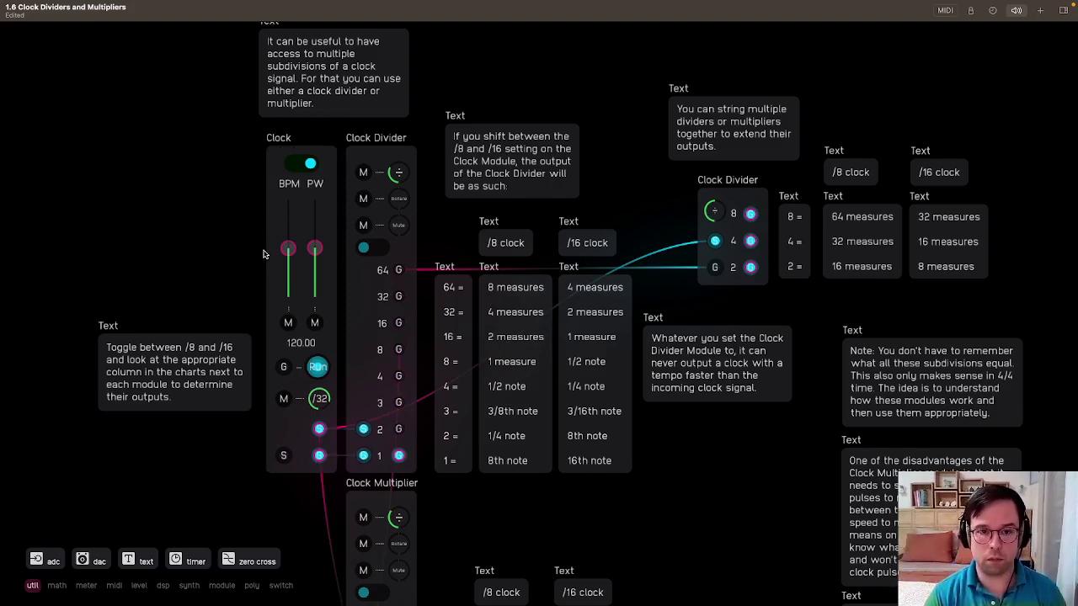
{"action": "right_click", "coordinate": [426, 220]}
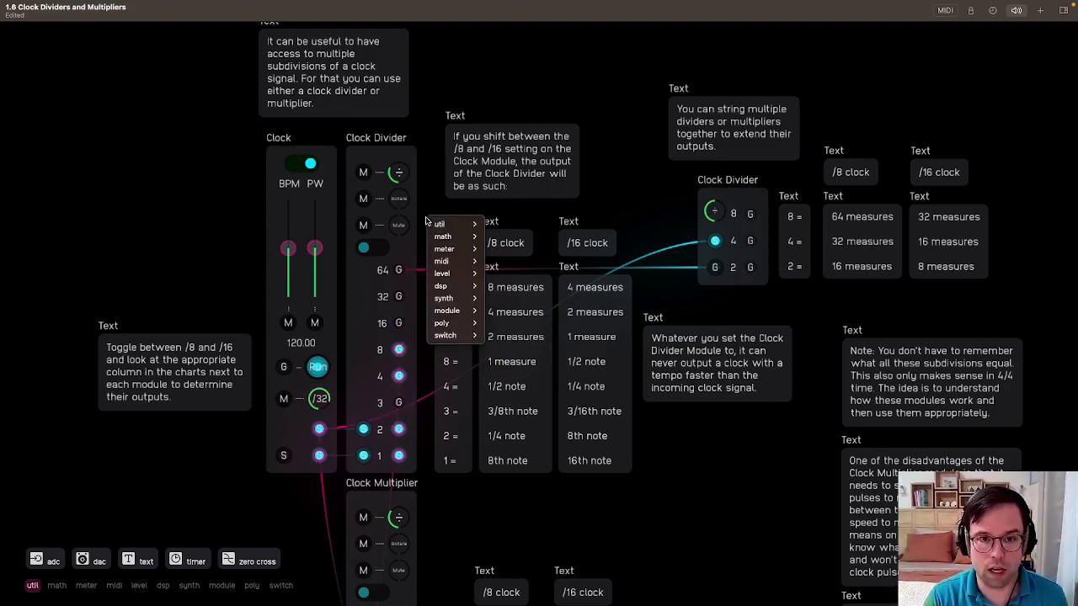
{"action": "mouse_move", "coordinate": [455, 236]}
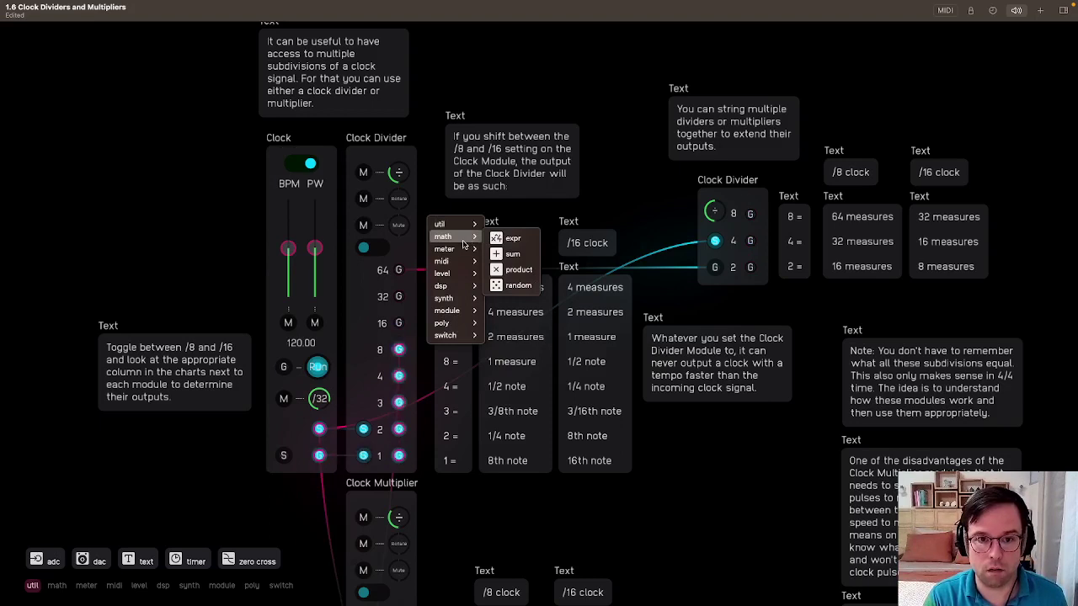
{"action": "left_click", "coordinate": [518, 266]}
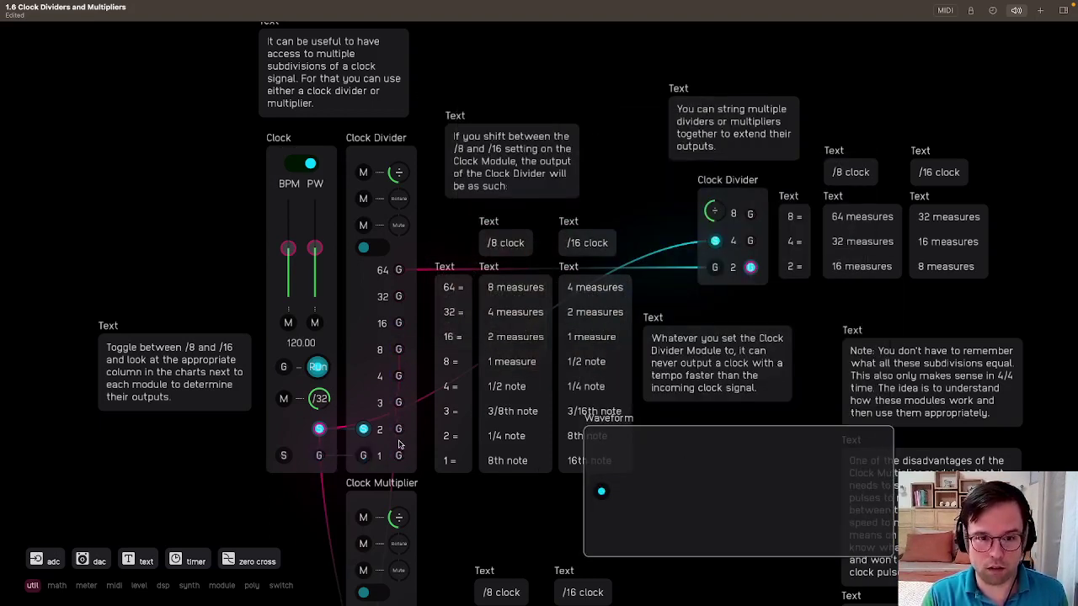
{"action": "left_click_drag", "start_coordinate": [400, 444], "coordinate": [693, 512]}
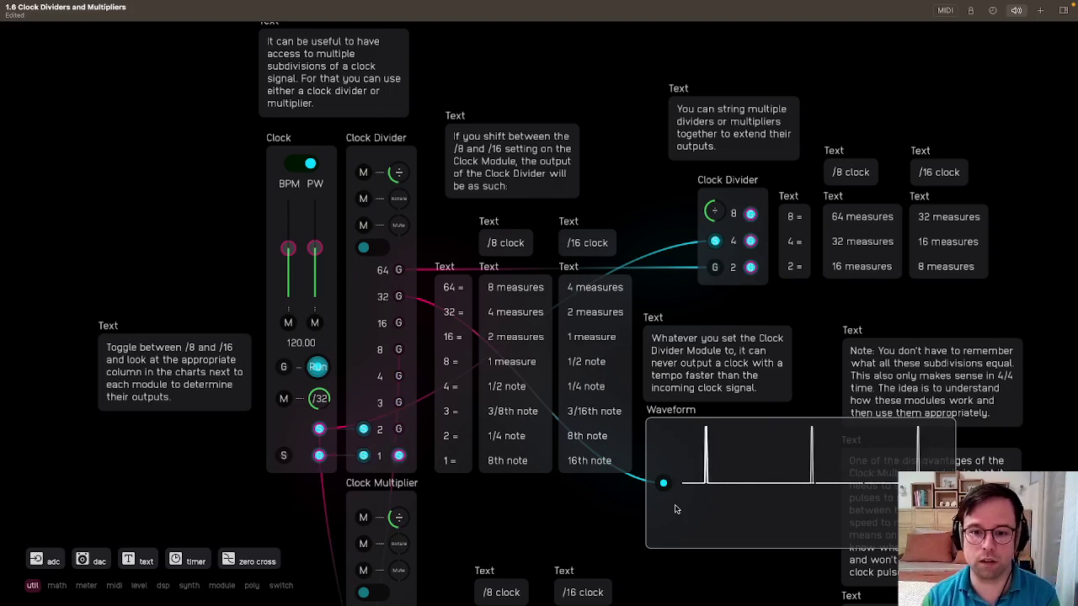
{"action": "key", "text": "Delete"}
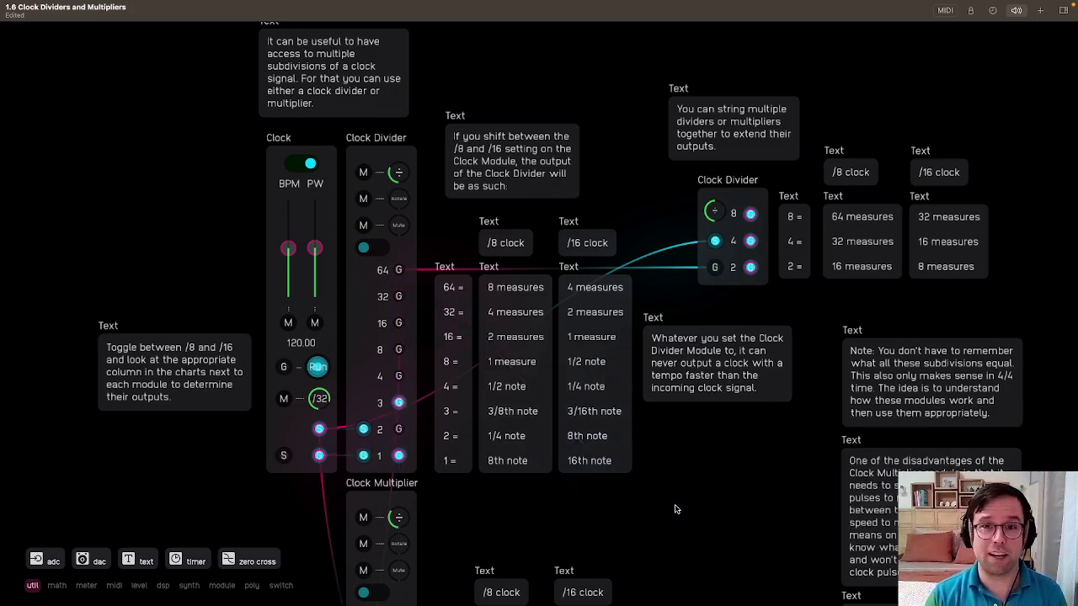